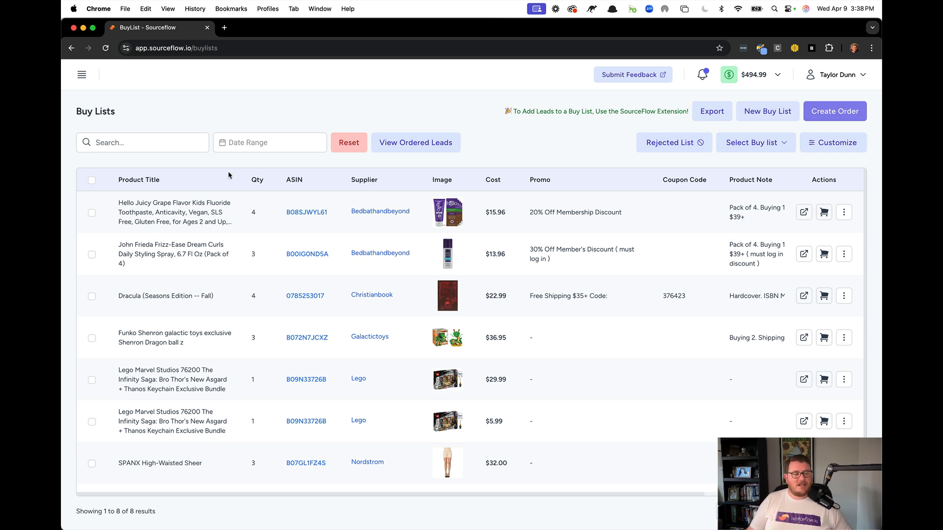
Select the Hello Juicy Grape toothpaste lead and clear its selection again
{"action": "left_click", "coordinate": [92, 214]}
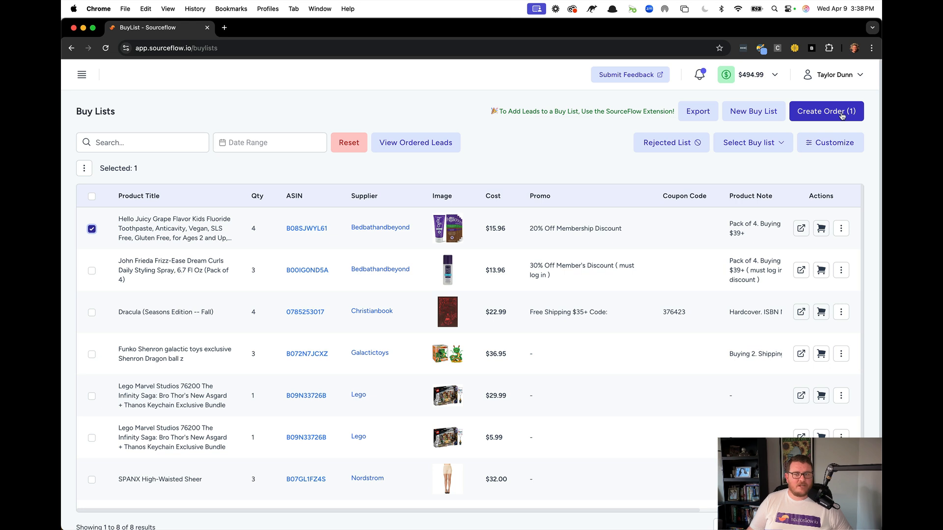
{"action": "left_click", "coordinate": [91, 229]}
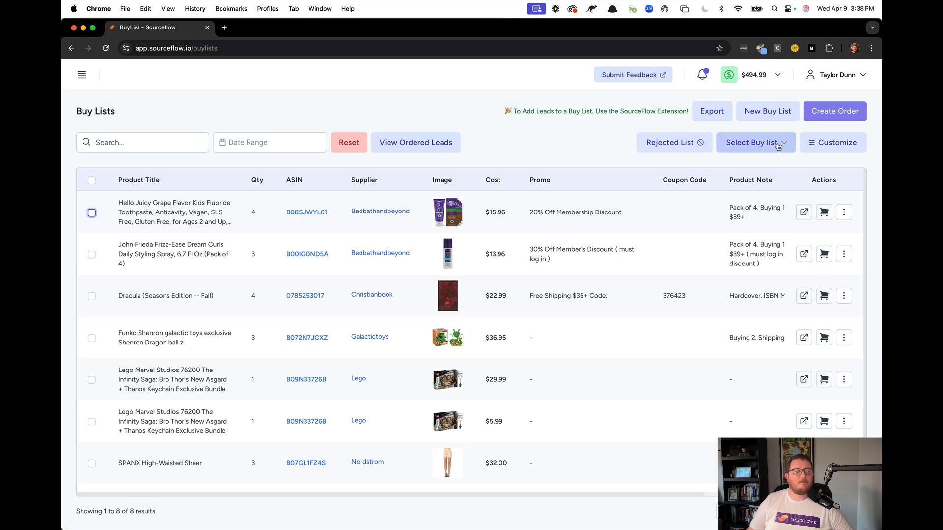
Filter the New Buy List's leads out of the table and include them again
{"action": "left_click", "coordinate": [778, 147]}
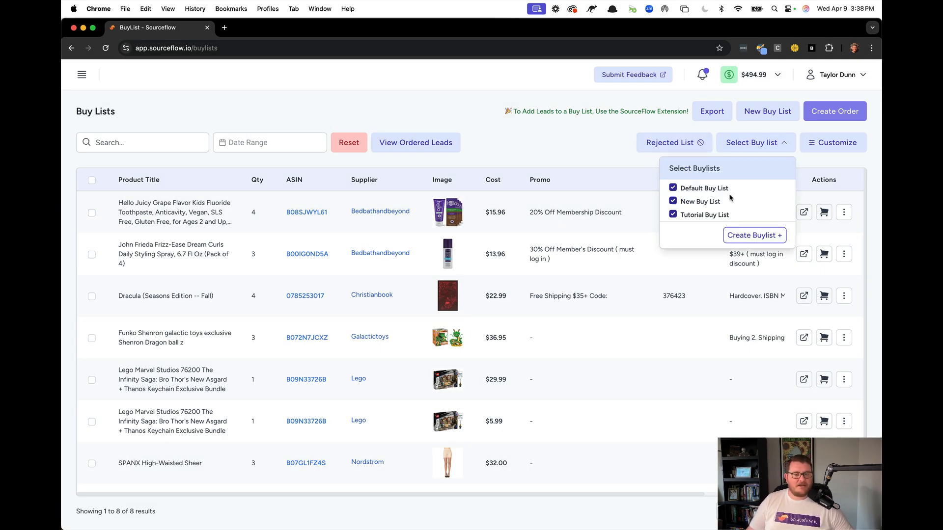
{"action": "left_click", "coordinate": [672, 201]}
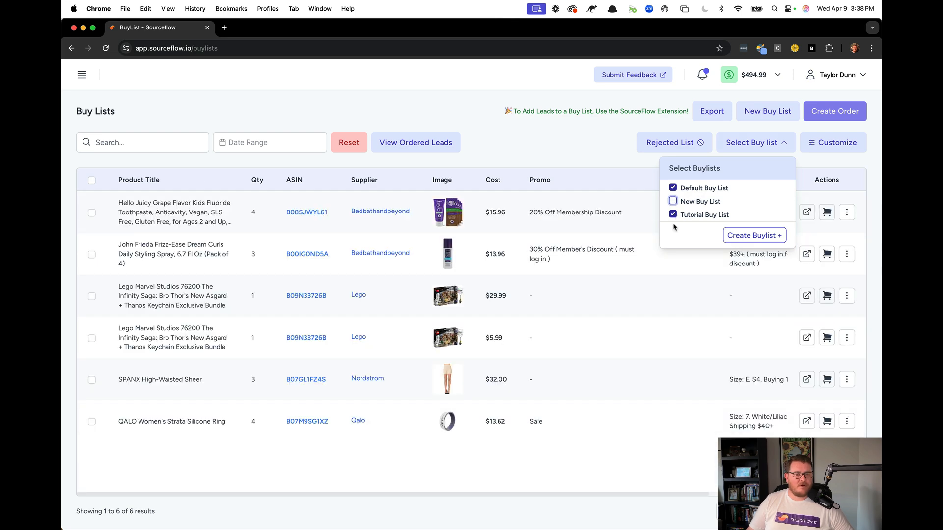
{"action": "left_click", "coordinate": [673, 202]}
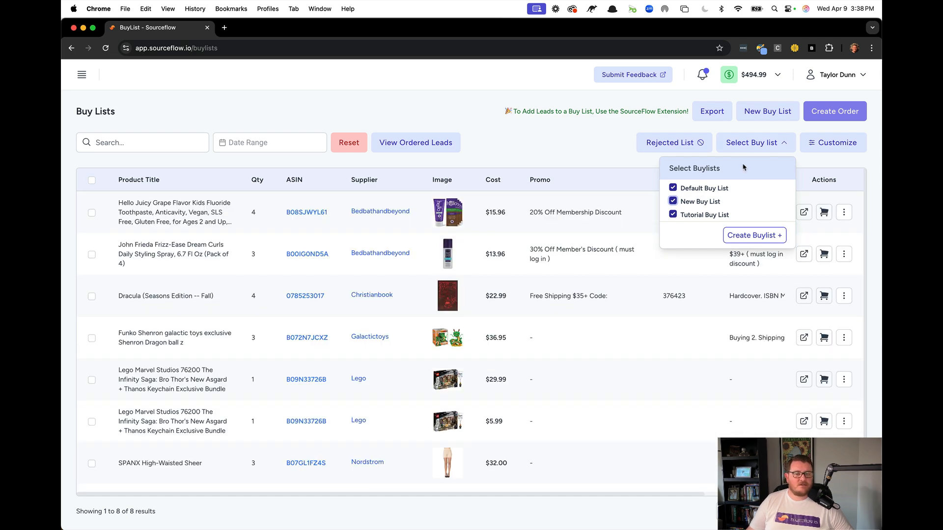
{"action": "left_click", "coordinate": [782, 143]}
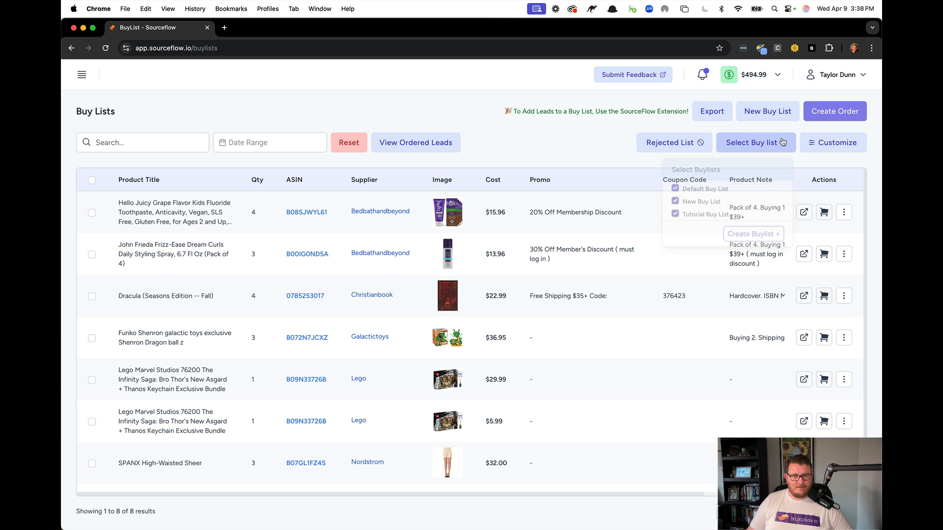
Move the Image column to the first place among the displayed buy list columns
{"action": "left_click", "coordinate": [819, 146]}
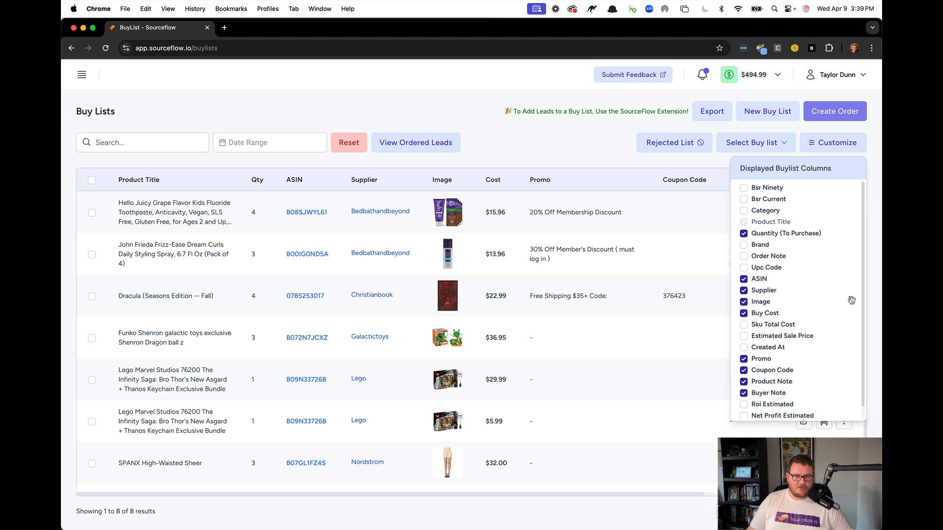
{"action": "left_click_drag", "start_coordinate": [850, 299], "coordinate": [851, 185]}
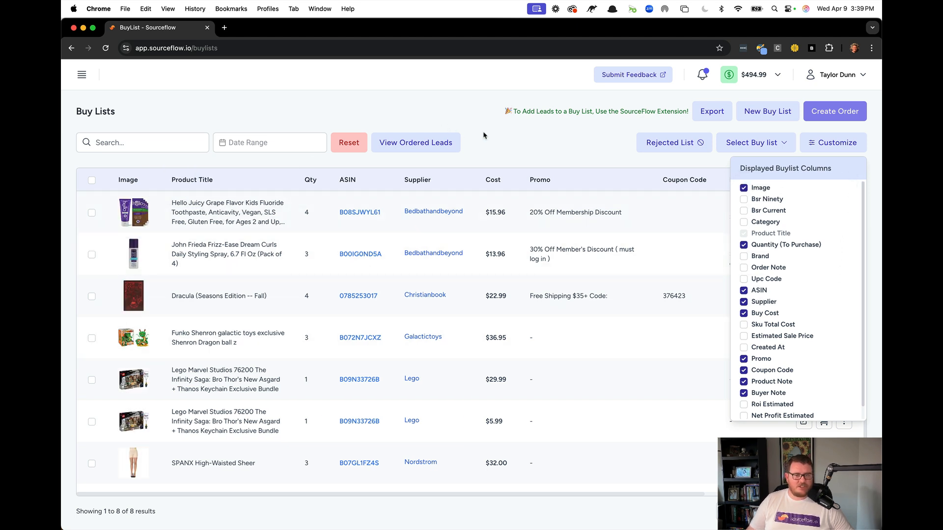
{"action": "left_click", "coordinate": [492, 139]}
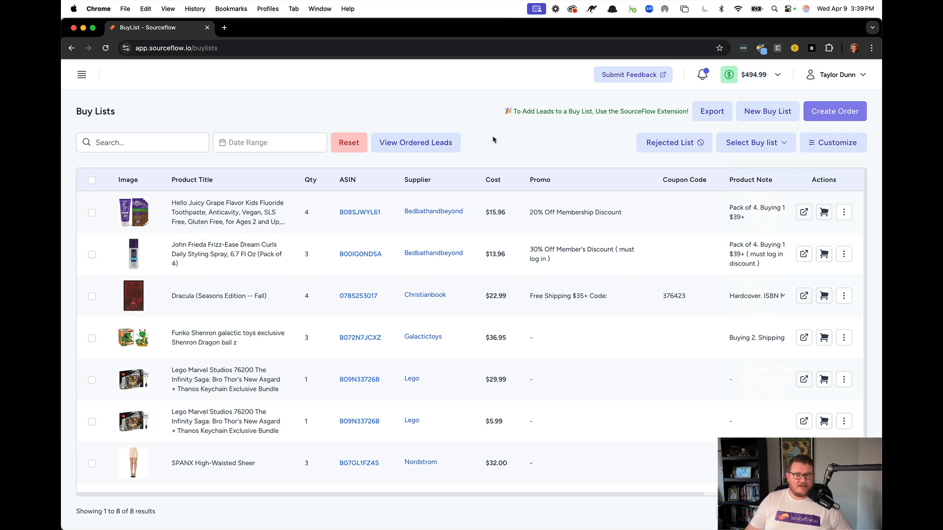
{"action": "left_click", "coordinate": [826, 145]}
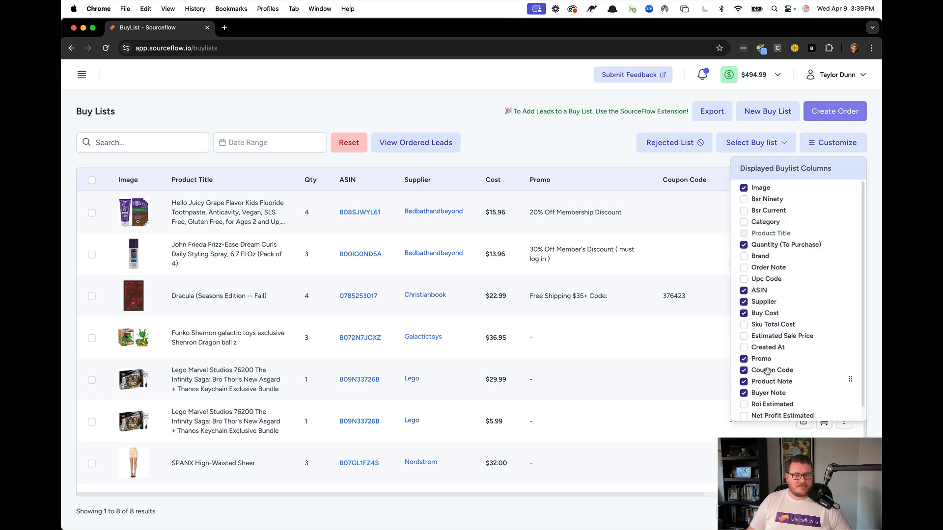
{"action": "left_click", "coordinate": [583, 154]}
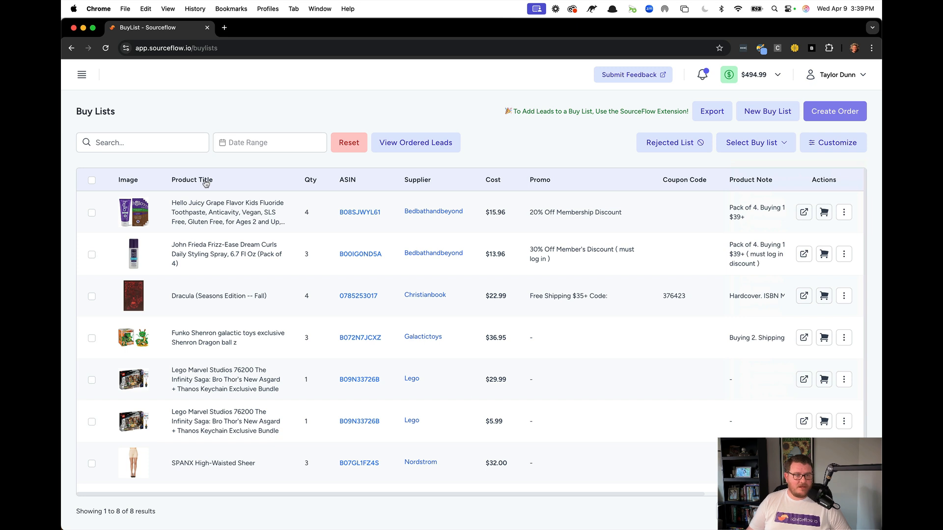
Sort the buy list by supplier in ascending order
{"action": "left_click", "coordinate": [419, 183]}
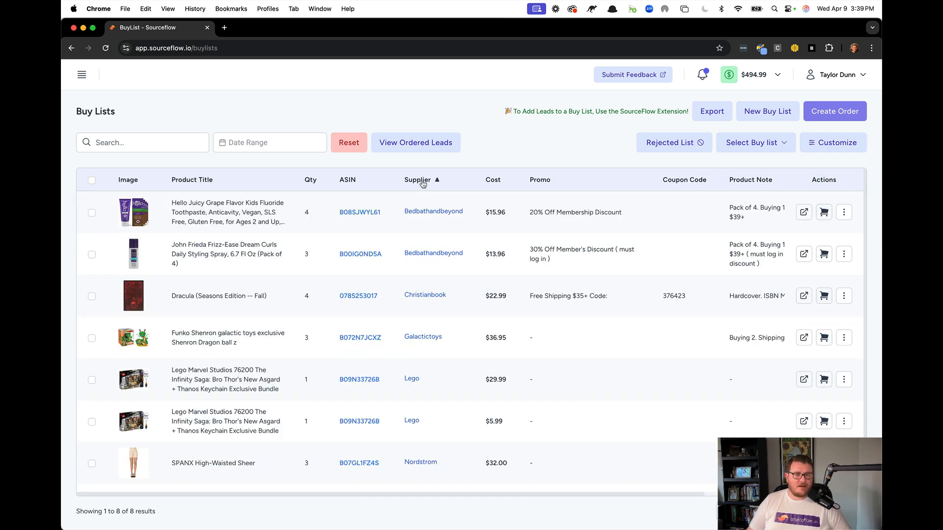
{"action": "left_click", "coordinate": [421, 181]}
{"action": "left_click", "coordinate": [420, 181]}
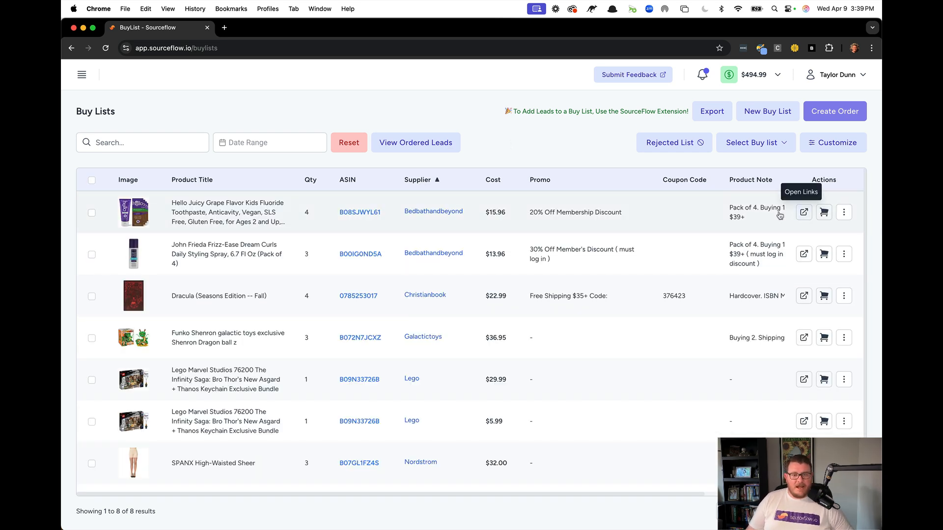
Open the supplier and Amazon links of the Hello Juicy Grape toothpaste lead and close both pages again
{"action": "left_click", "coordinate": [804, 214]}
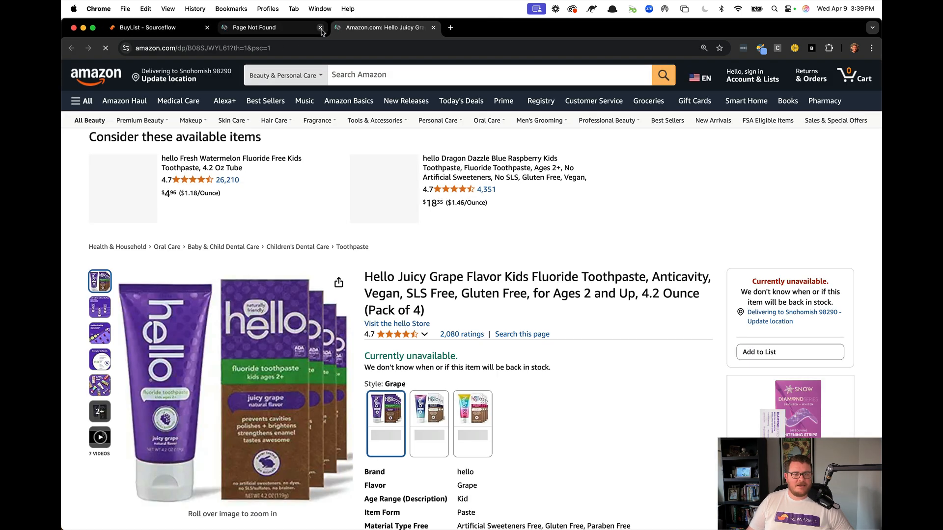
{"action": "left_click", "coordinate": [320, 28]}
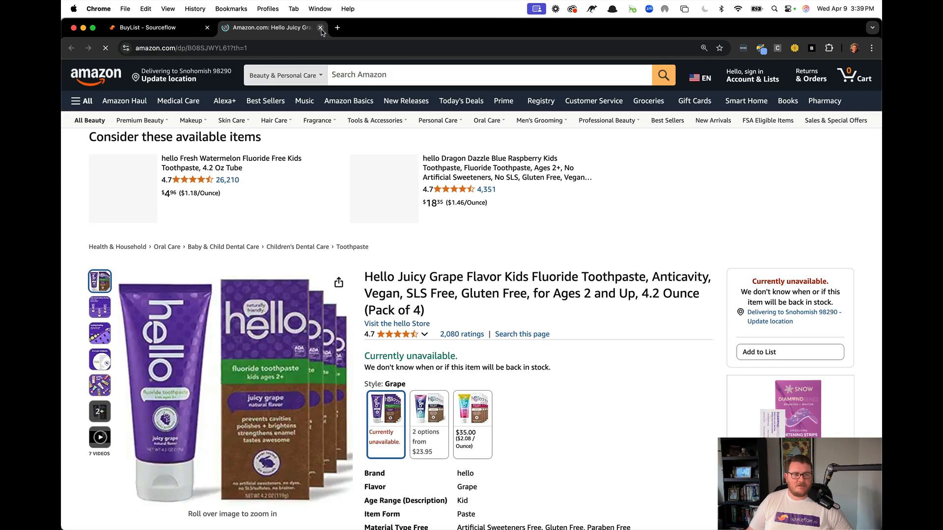
{"action": "left_click", "coordinate": [320, 28]}
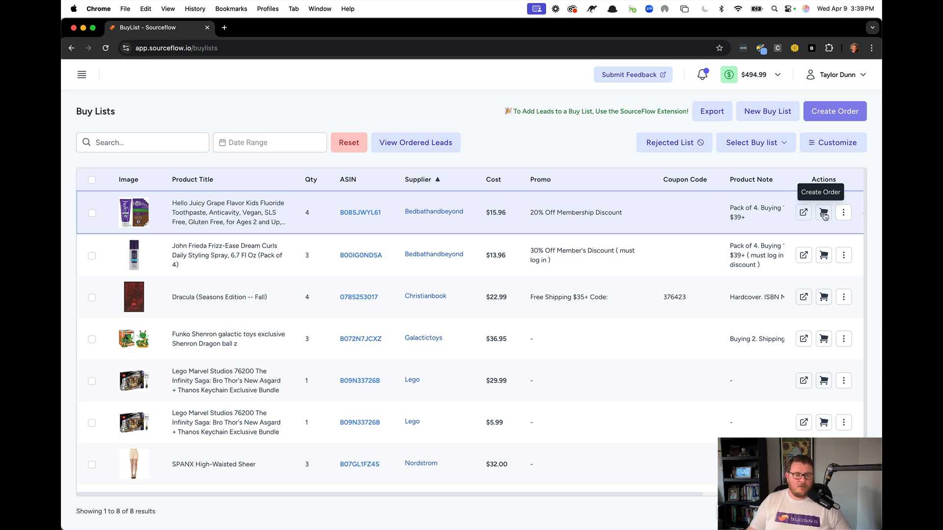
Duplicate the Hello Juicy Grape toothpaste lead in the buy list
{"action": "left_click", "coordinate": [843, 212]}
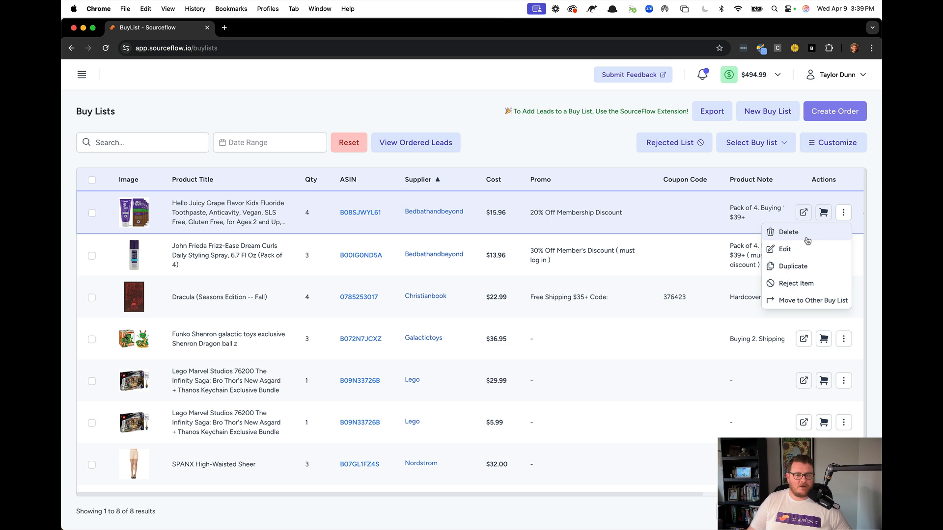
{"action": "left_click", "coordinate": [810, 273]}
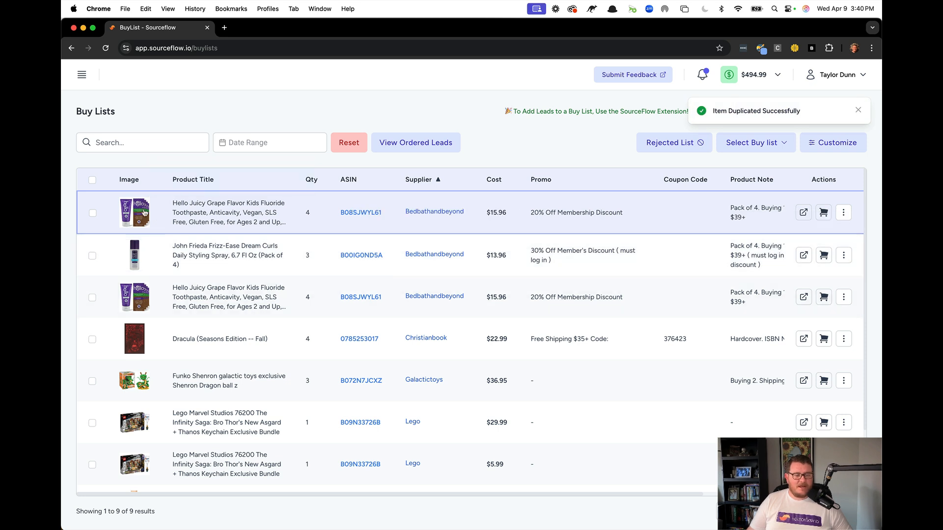
Start rejecting the first Hello Juicy Grape toothpaste lead, with Custom as the reason for rejection
{"action": "left_click", "coordinate": [845, 213]}
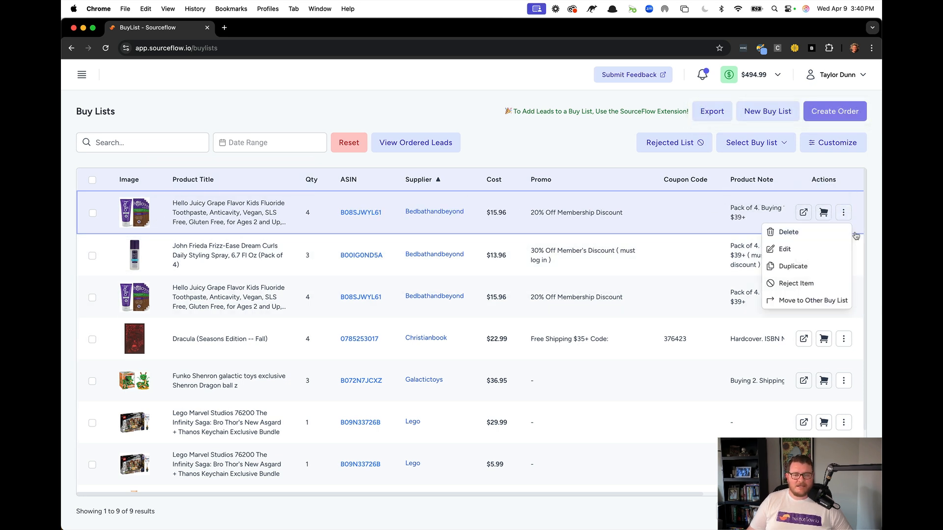
{"action": "left_click", "coordinate": [825, 285]}
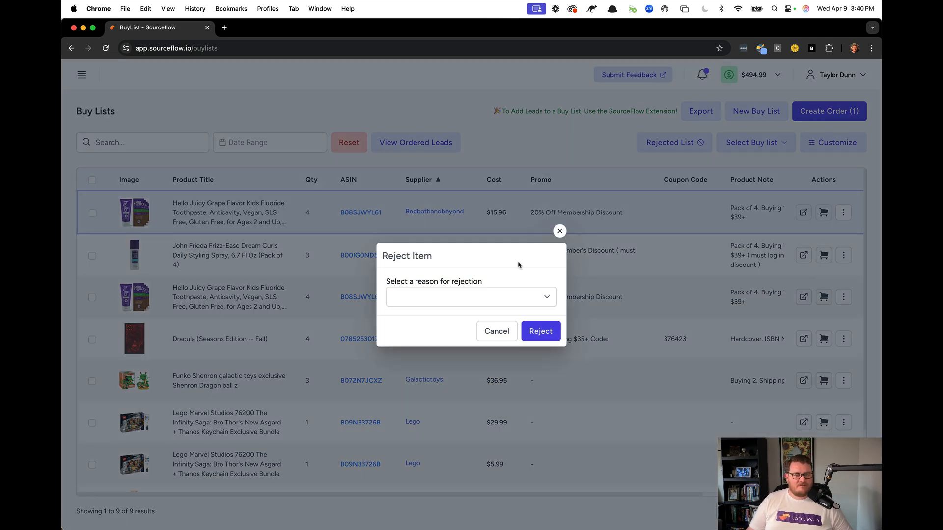
{"action": "left_click", "coordinate": [467, 295]}
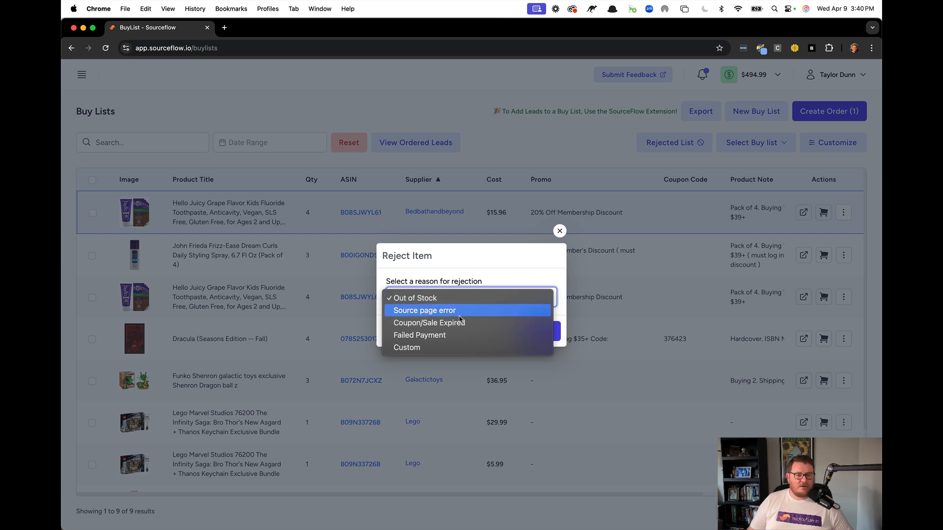
{"action": "left_click", "coordinate": [433, 348]}
Enter the rejection reason "Too high of buy cost not profitable enough" and reject the item
{"action": "left_click", "coordinate": [450, 320]}
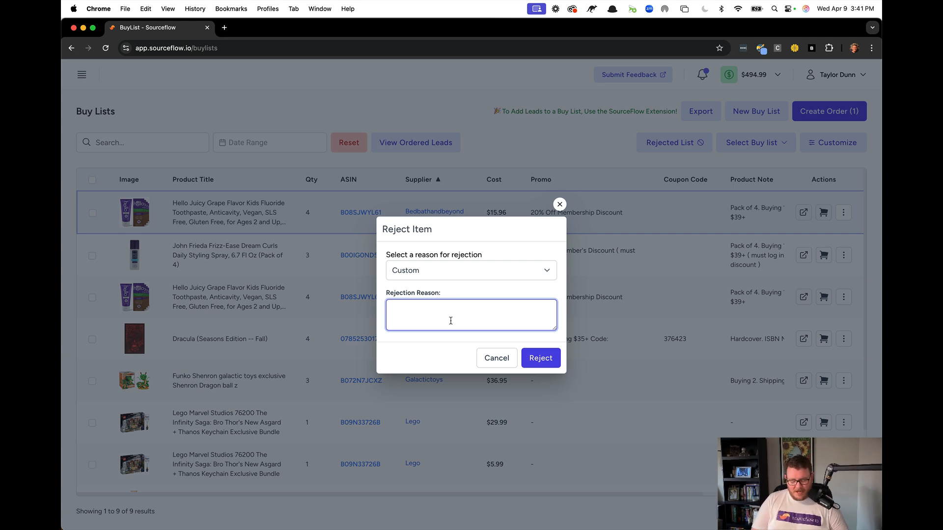
{"action": "type", "text": "Too"}
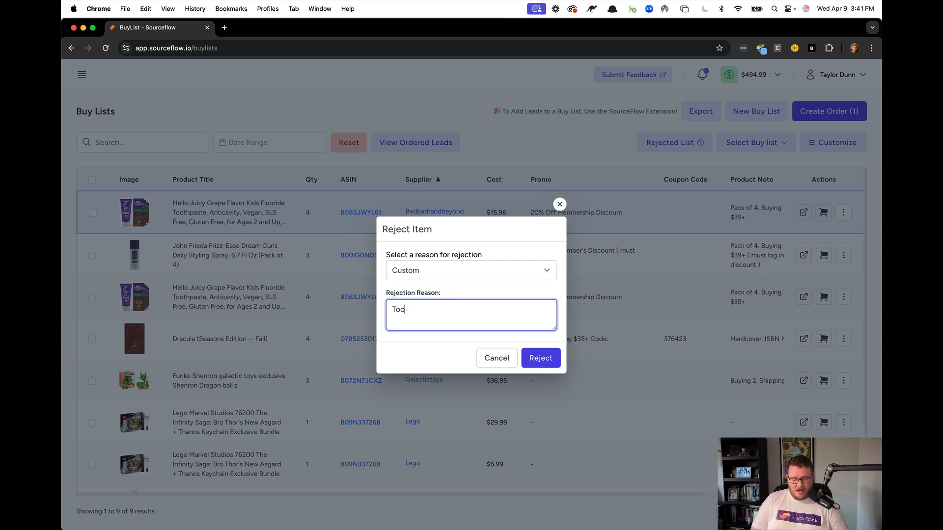
{"action": "type", "text": " high of buy"}
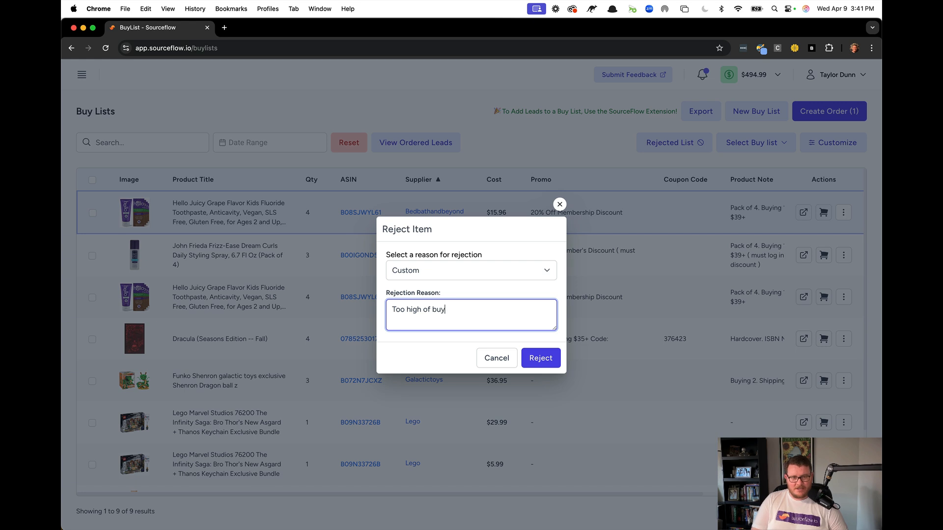
{"action": "type", "text": " cost not profitable enoug"}
{"action": "key", "text": "BackSpace"}
{"action": "key", "text": "BackSpace"}
{"action": "key", "text": "BackSpace"}
{"action": "key", "text": "BackSpace"}
{"action": "key", "text": "BackSpace"}
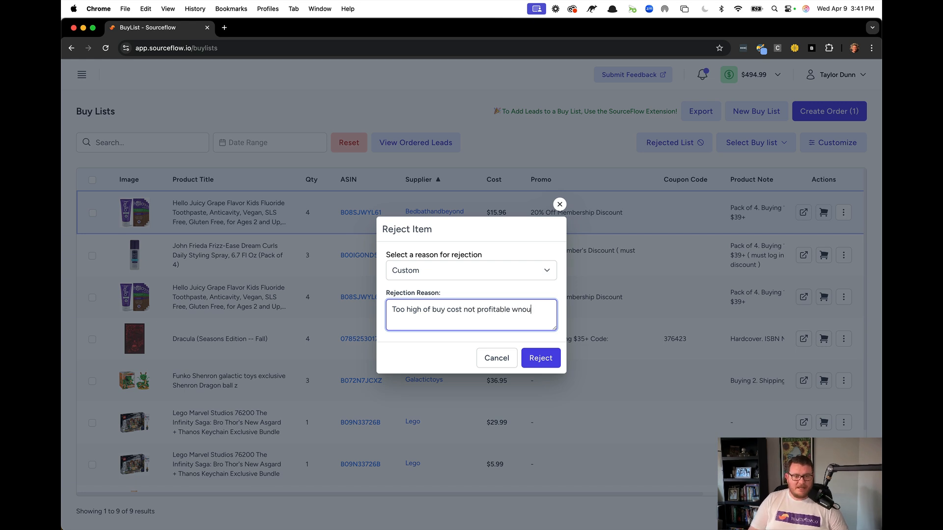
{"action": "type", "text": "enough"}
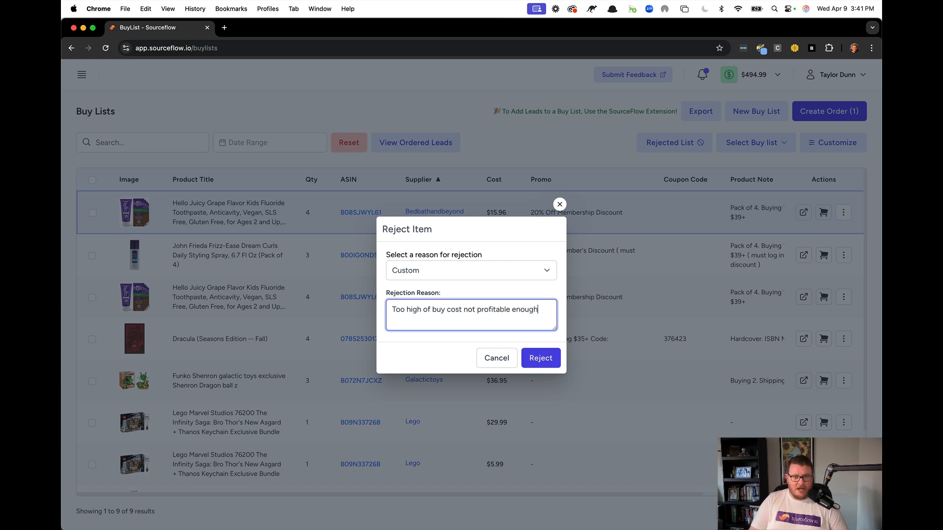
{"action": "left_click", "coordinate": [538, 363]}
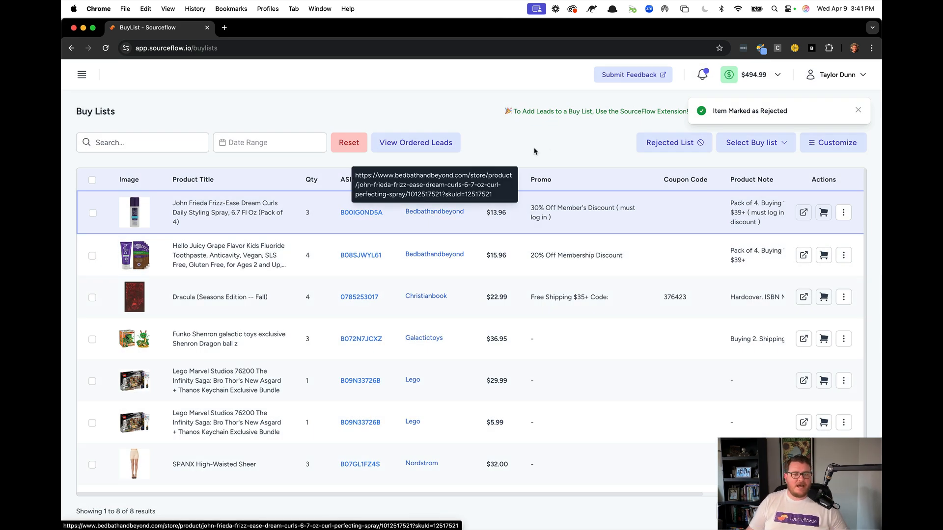
Display Rejection Reason as the first column of the rejected list and return to the regular buy list
{"action": "left_click", "coordinate": [691, 150]}
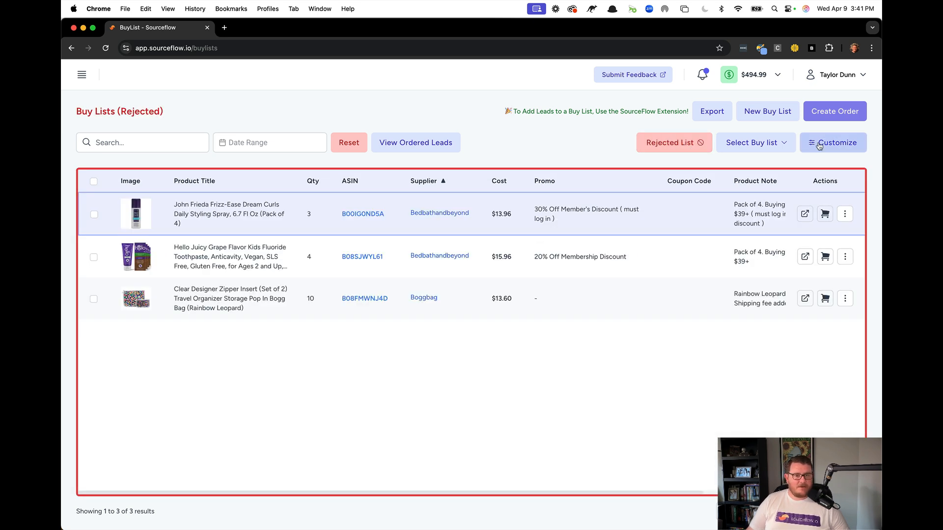
{"action": "left_click", "coordinate": [847, 149]}
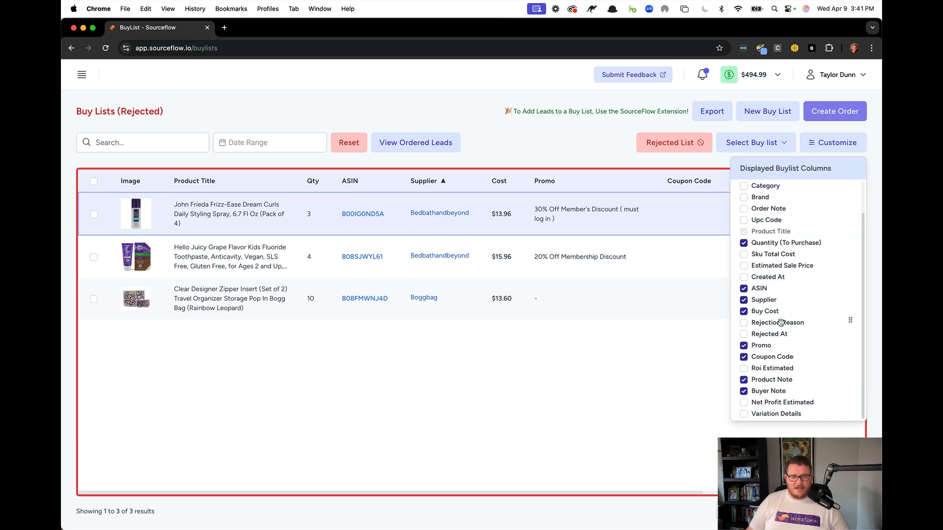
{"action": "left_click", "coordinate": [743, 323]}
{"action": "left_click_drag", "start_coordinate": [850, 322], "coordinate": [848, 185]}
{"action": "left_click", "coordinate": [146, 200]}
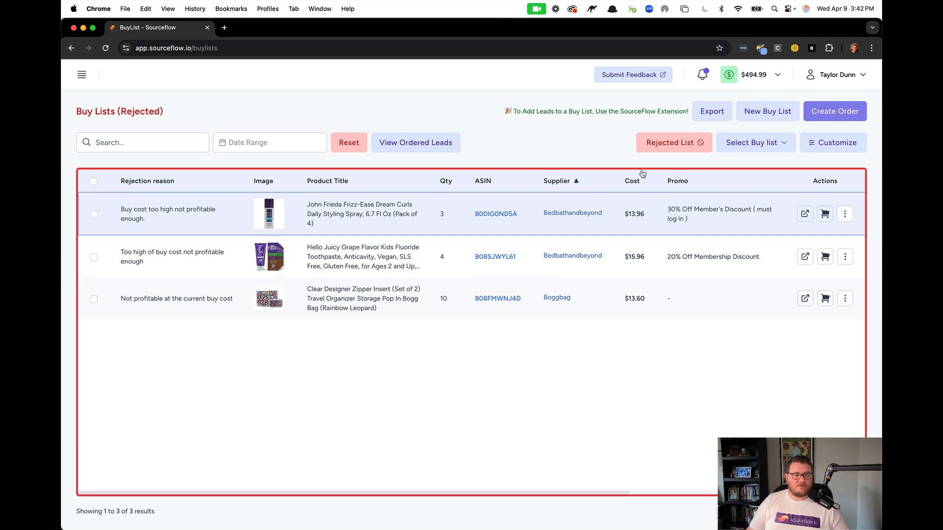
{"action": "left_click", "coordinate": [671, 143]}
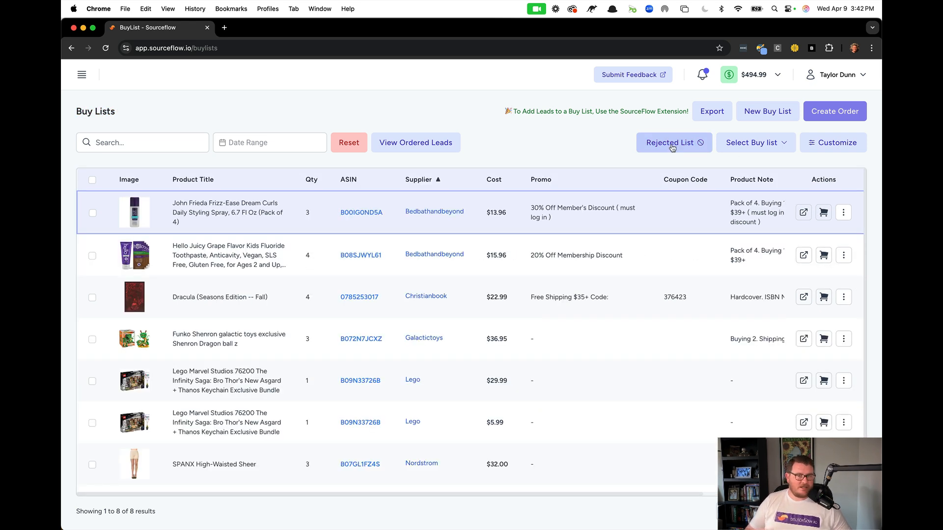